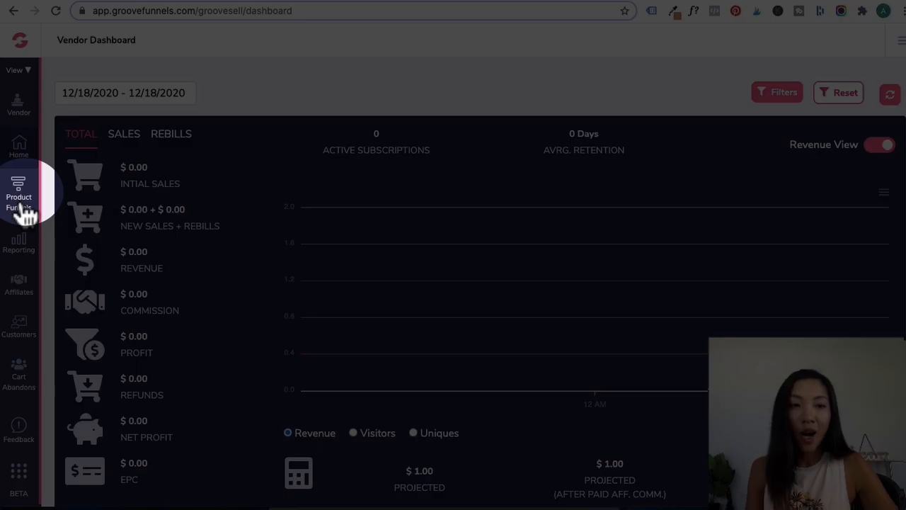
- Open the fulfillment settings of the product Aimee's Course in the Aimee's Course - Test product funnel
{"action": "left_click", "coordinate": [27, 213]}
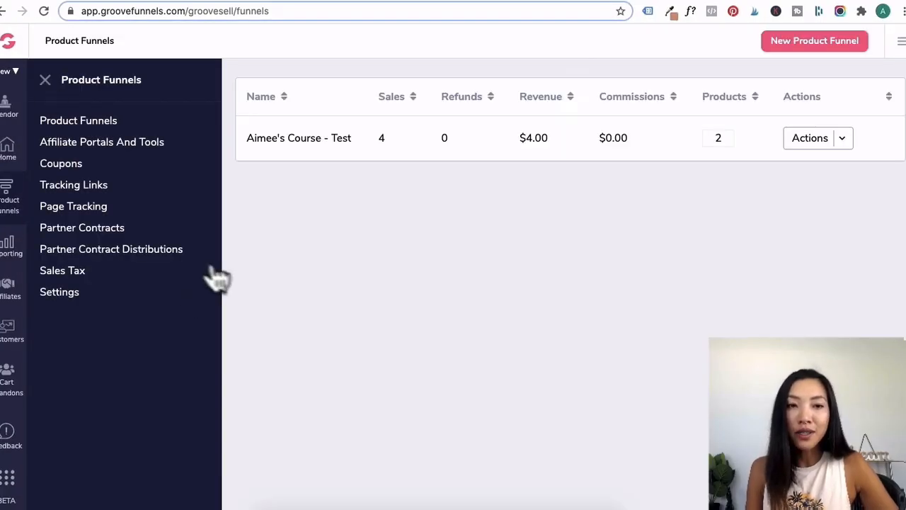
{"action": "left_click", "coordinate": [54, 80]}
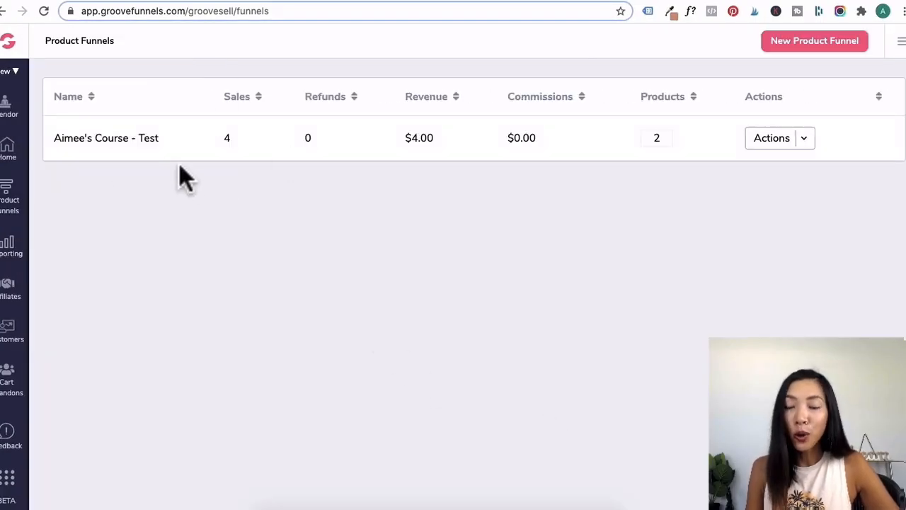
{"action": "left_click", "coordinate": [807, 138]}
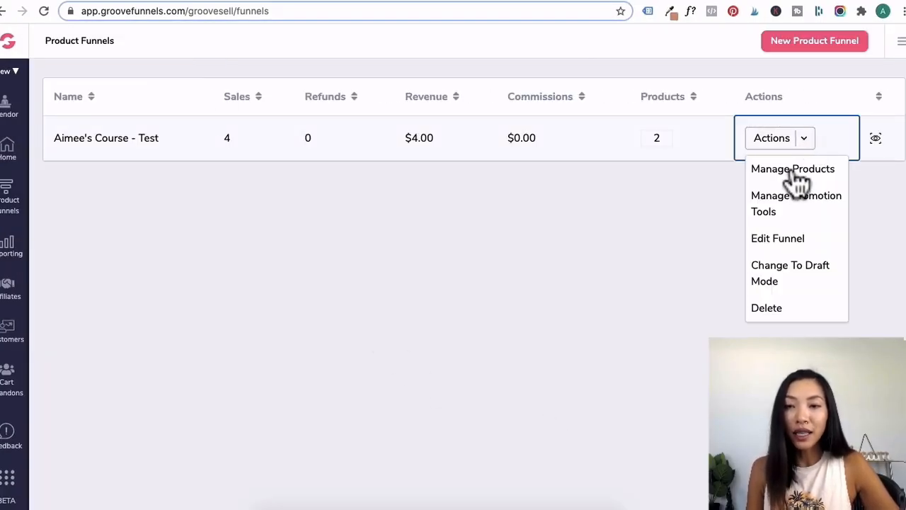
{"action": "left_click", "coordinate": [792, 168]}
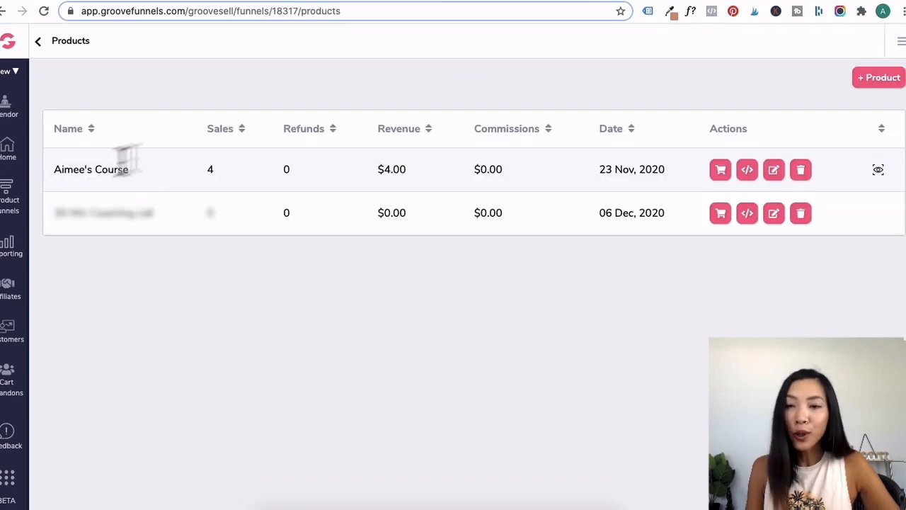
{"action": "left_click", "coordinate": [774, 170]}
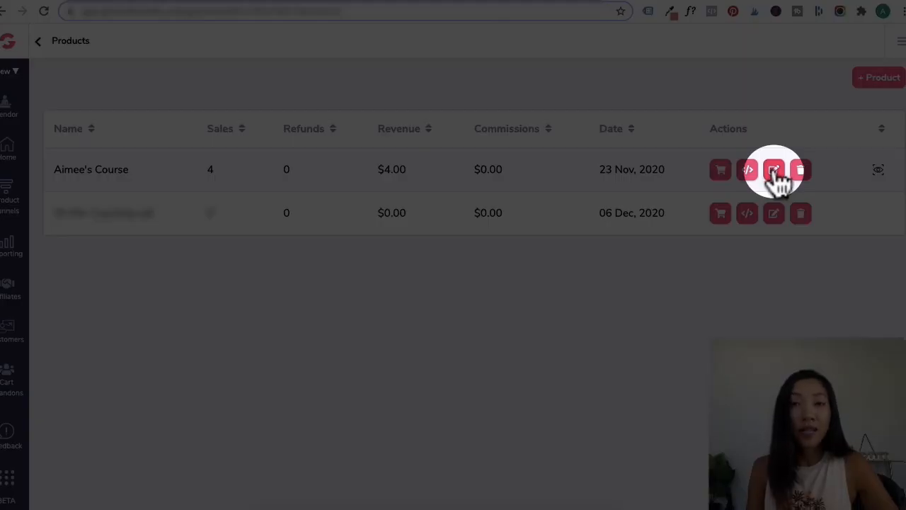
{"action": "left_click", "coordinate": [775, 172]}
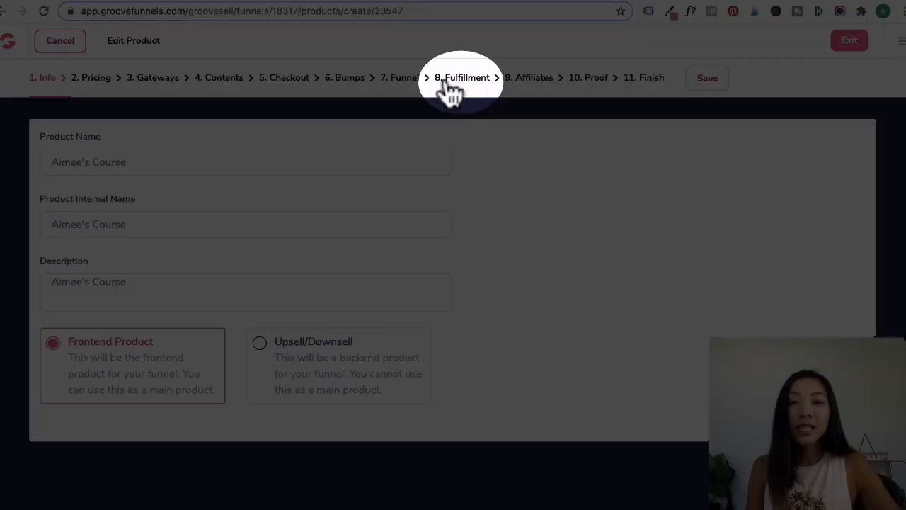
{"action": "left_click", "coordinate": [446, 79]}
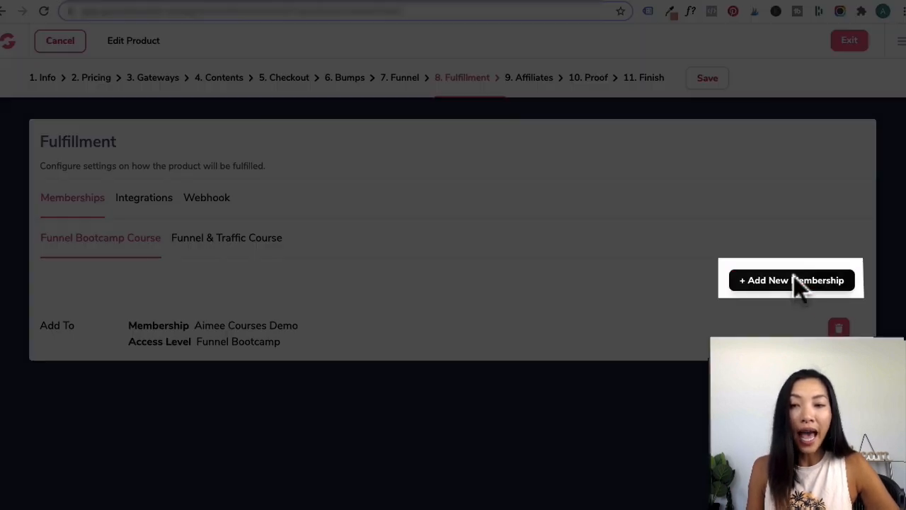
- Fill in a new membership for the Funnel Bootcamp Course with Aimee Courses Demo and the Funnel Bootcamp access level
{"action": "left_click", "coordinate": [798, 283]}
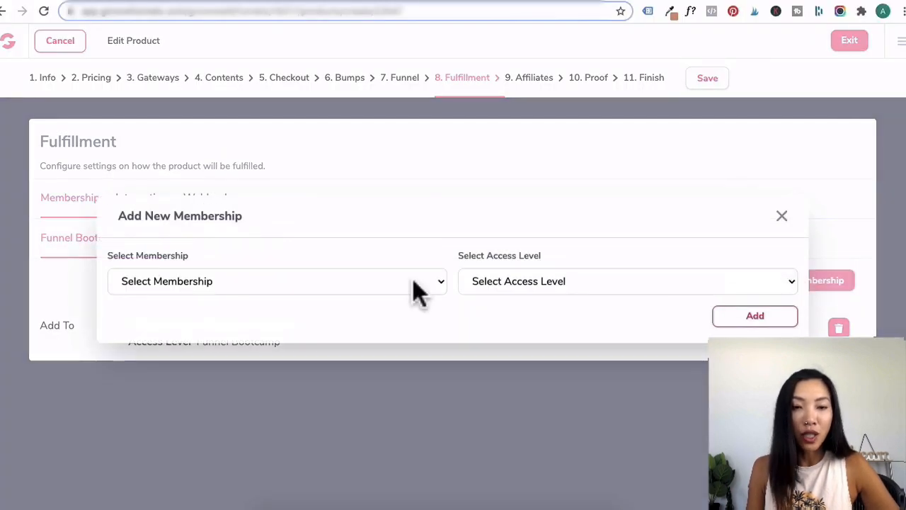
{"action": "left_click", "coordinate": [261, 283]}
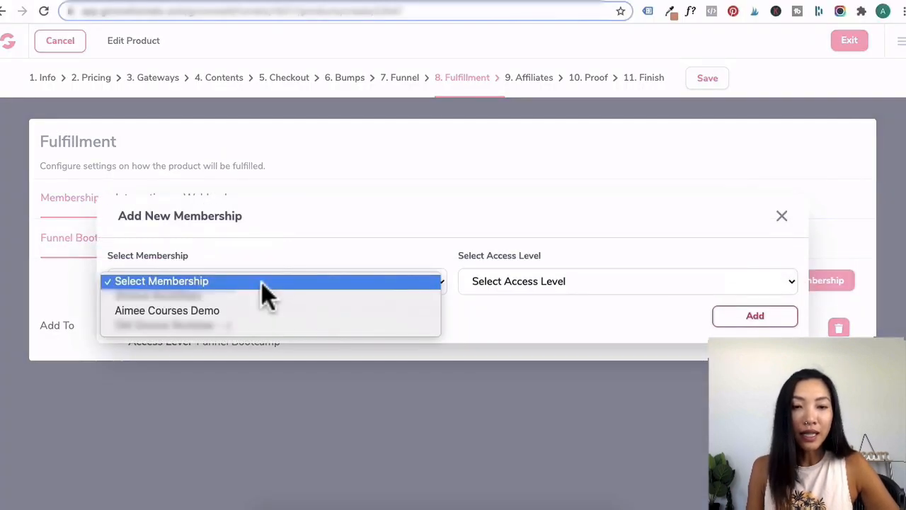
{"action": "left_click", "coordinate": [190, 311]}
{"action": "left_click", "coordinate": [515, 278]}
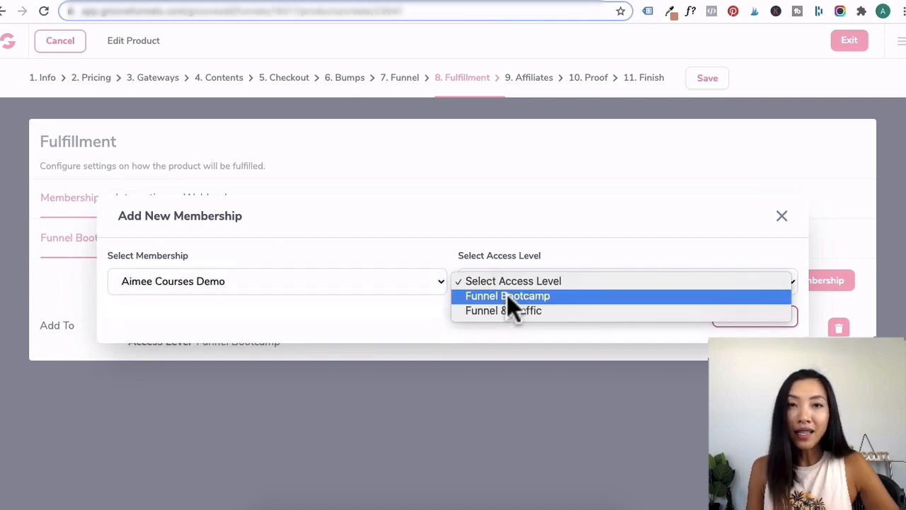
{"action": "left_click", "coordinate": [507, 296]}
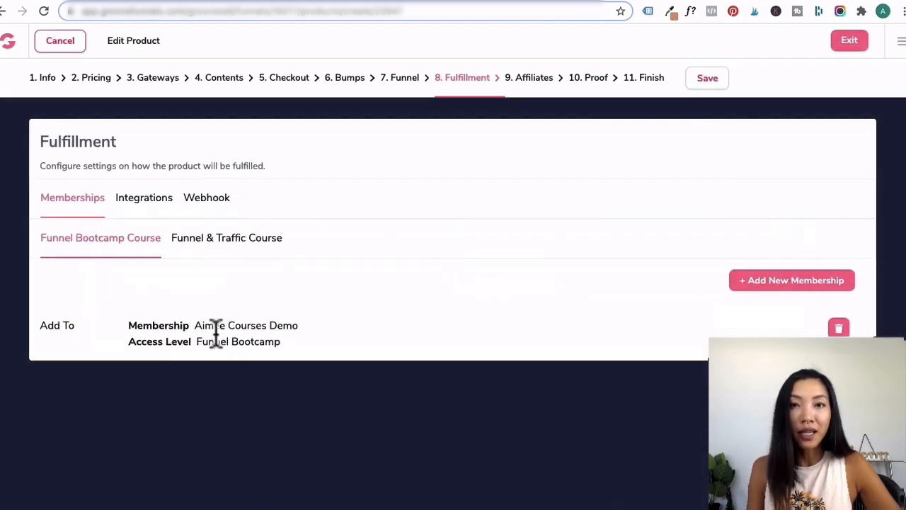
- Try setting up a new Aimee Courses Demo membership with Funnel & Traffic access for the Funnel & Traffic Course, and close the dialog
{"action": "left_click", "coordinate": [215, 248]}
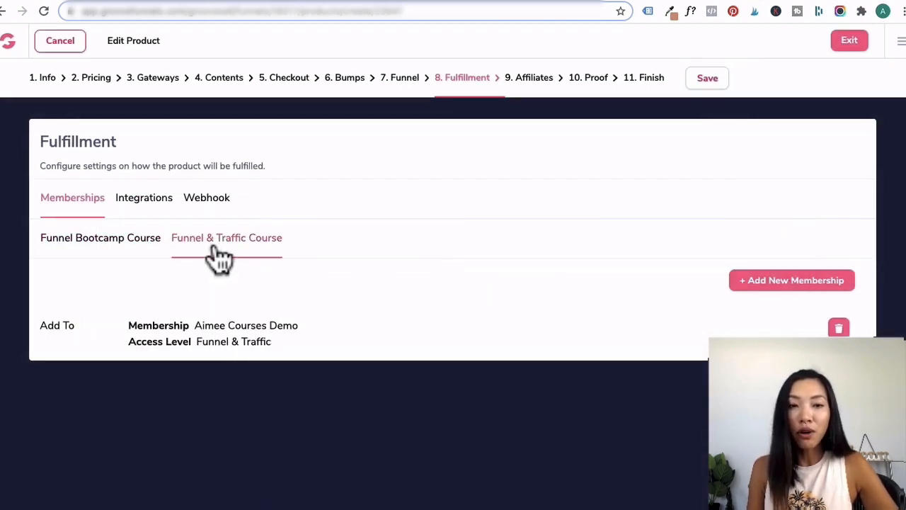
{"action": "left_click", "coordinate": [751, 281]}
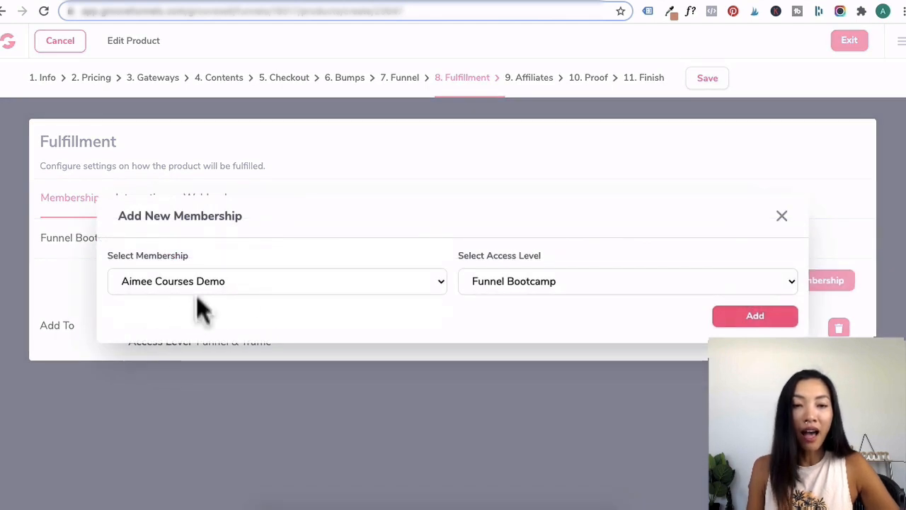
{"action": "left_click", "coordinate": [517, 281]}
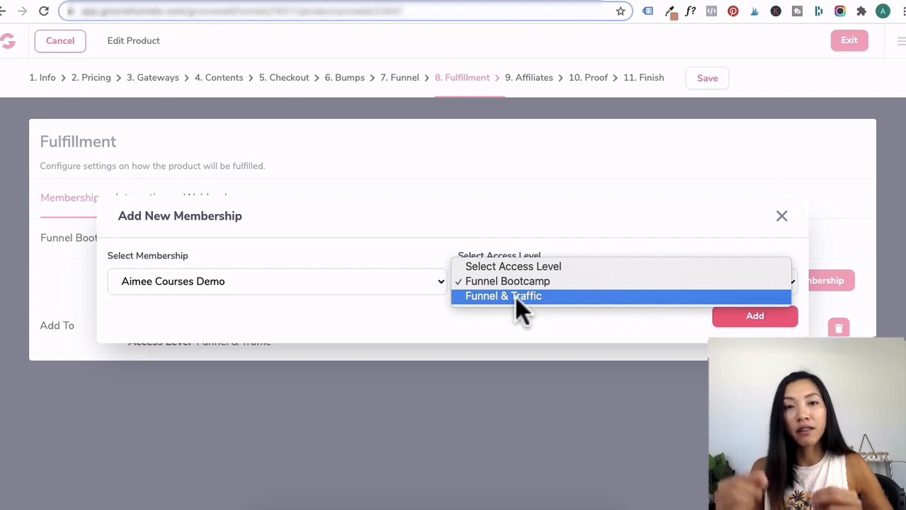
{"action": "left_click", "coordinate": [516, 297]}
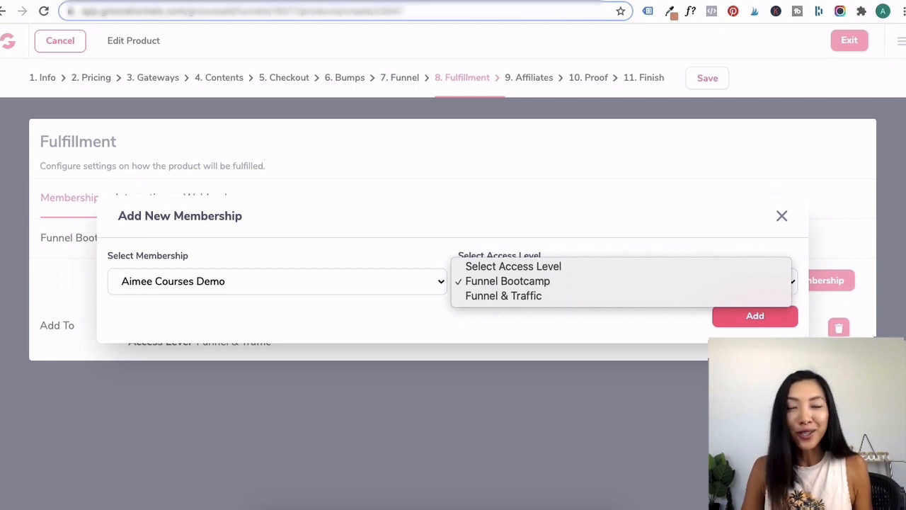
{"action": "left_click", "coordinate": [781, 217]}
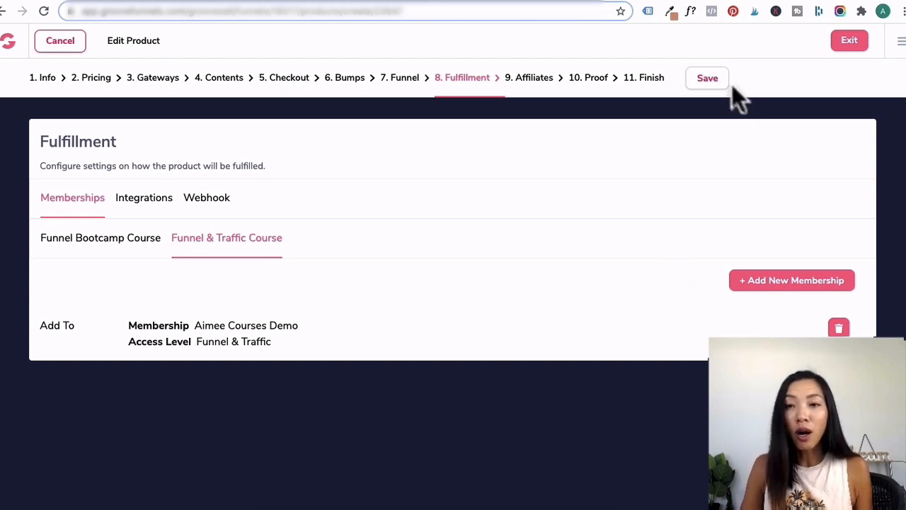
- Save the product's fulfillment settings and exit the product editor
{"action": "left_click", "coordinate": [712, 81]}
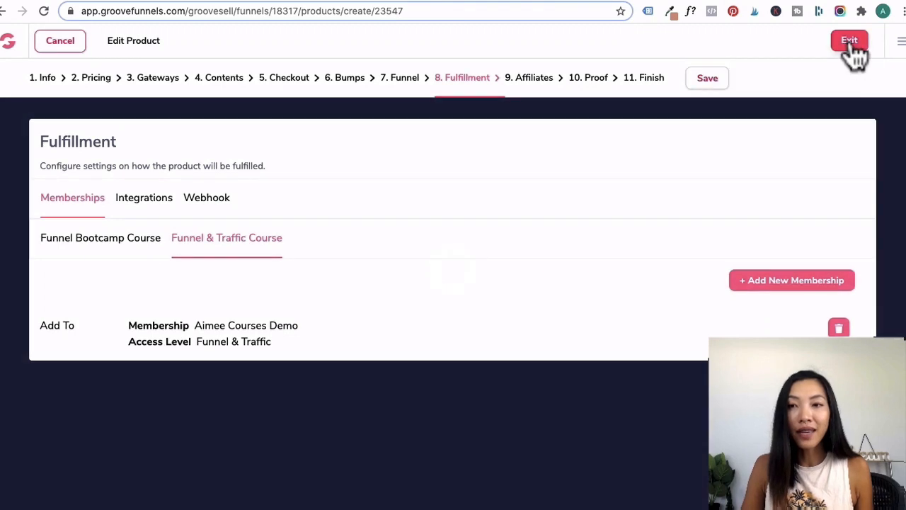
{"action": "left_click", "coordinate": [850, 42]}
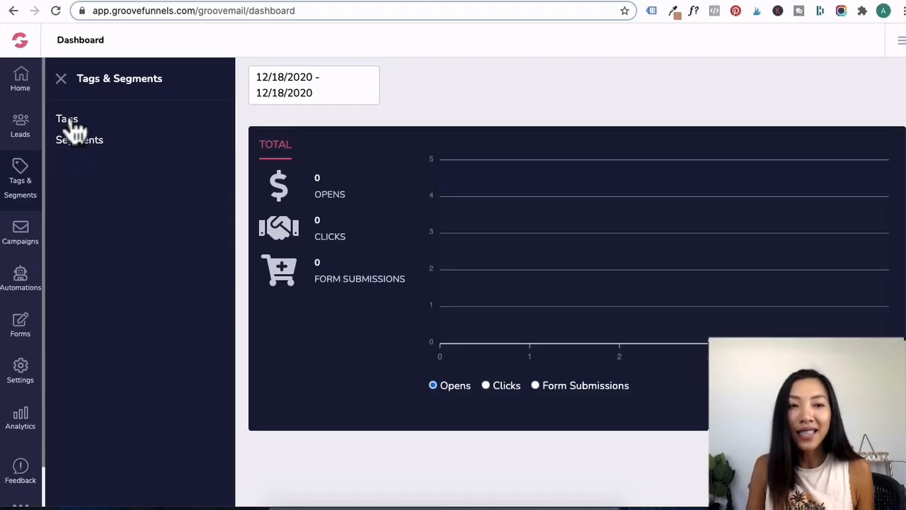
- Review the existing lead tags and email lists in GrooveMail for the bootcamp and course buyers
{"action": "left_click", "coordinate": [68, 120]}
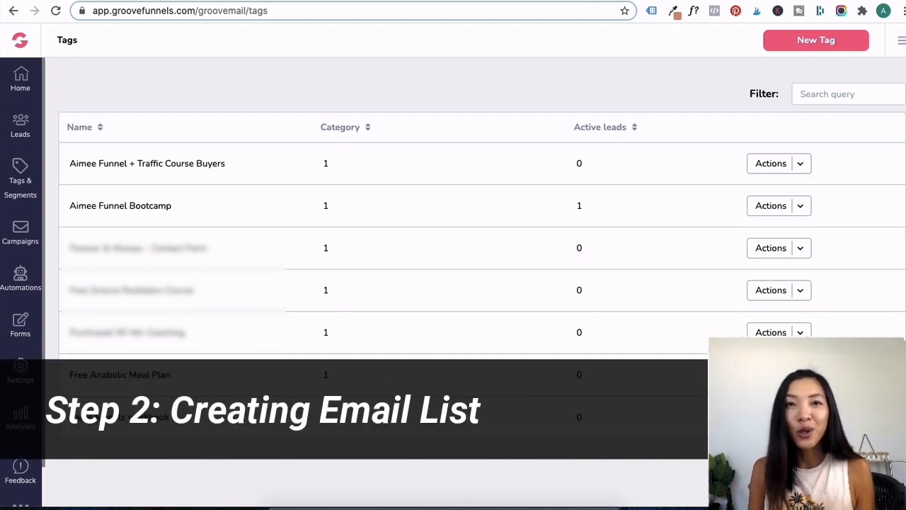
{"action": "left_click", "coordinate": [21, 139]}
{"action": "left_click", "coordinate": [66, 119]}
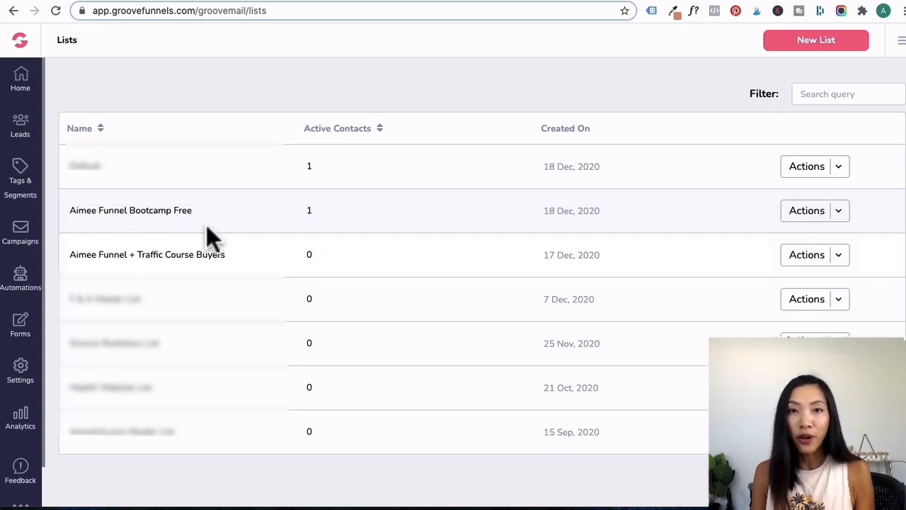
{"action": "scroll", "coordinate": [170, 227], "scroll_direction": "down", "scroll_amount": 1}
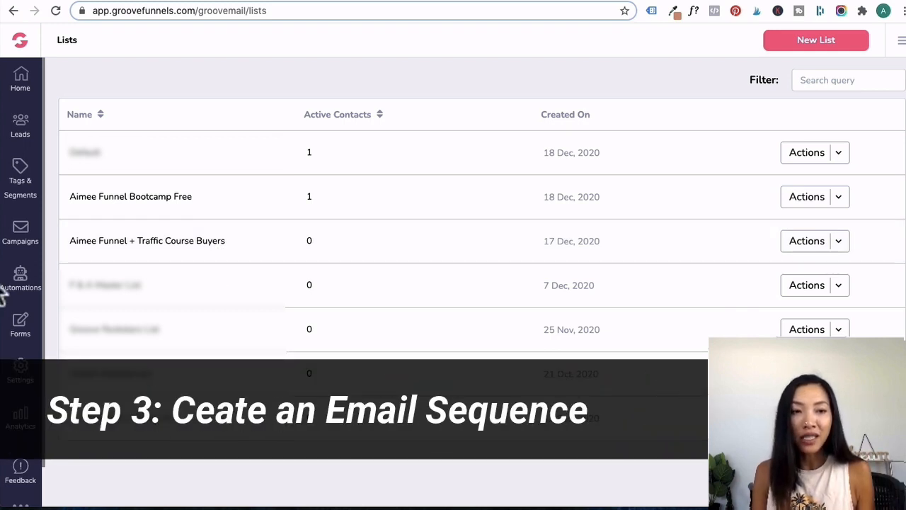
- Open the Aimee Course Buyer Series - Demo email sequence in the sequence builder, keeping its name and description
{"action": "left_click", "coordinate": [21, 239]}
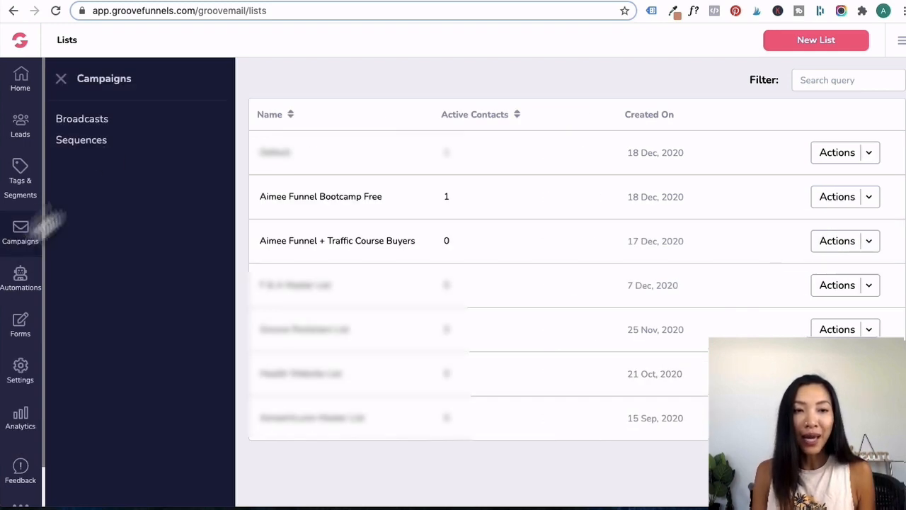
{"action": "left_click", "coordinate": [89, 144]}
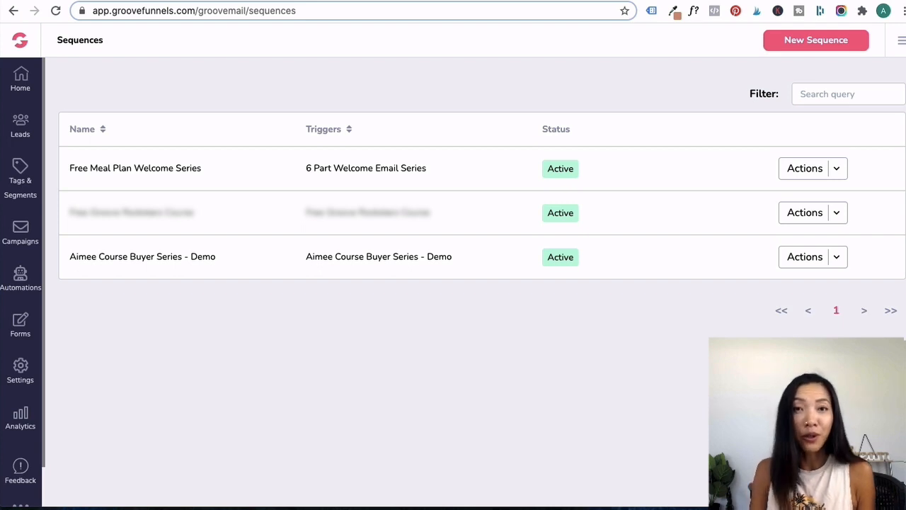
{"action": "left_click", "coordinate": [813, 256]}
{"action": "left_click", "coordinate": [803, 288]}
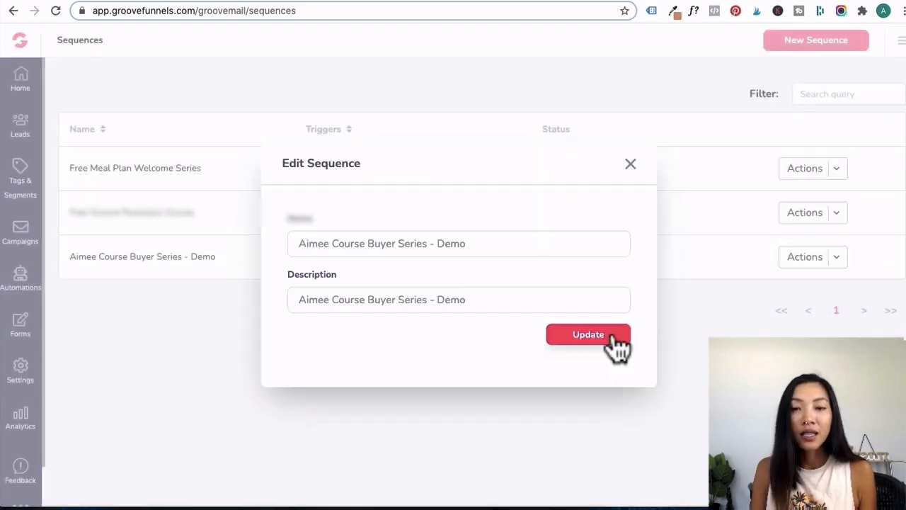
{"action": "left_click", "coordinate": [609, 337]}
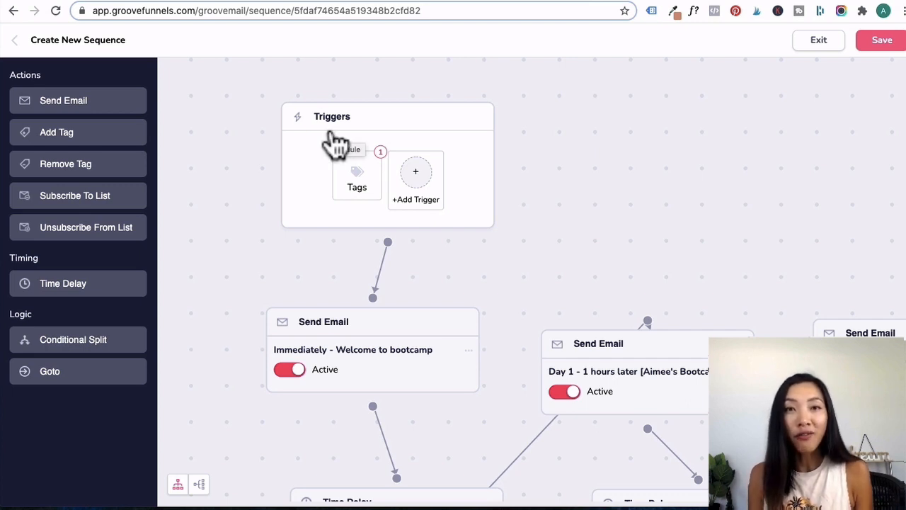
- Add a starting rule for the Leads tag Aimee Funnel Bootcamp, remove the duplicate rule, and close the trigger settings
{"action": "left_click", "coordinate": [422, 174]}
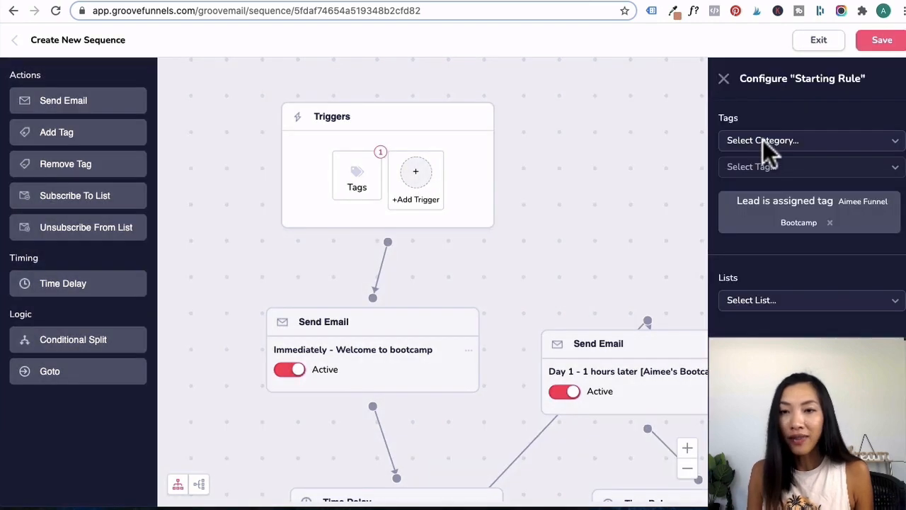
{"action": "left_click", "coordinate": [763, 141]}
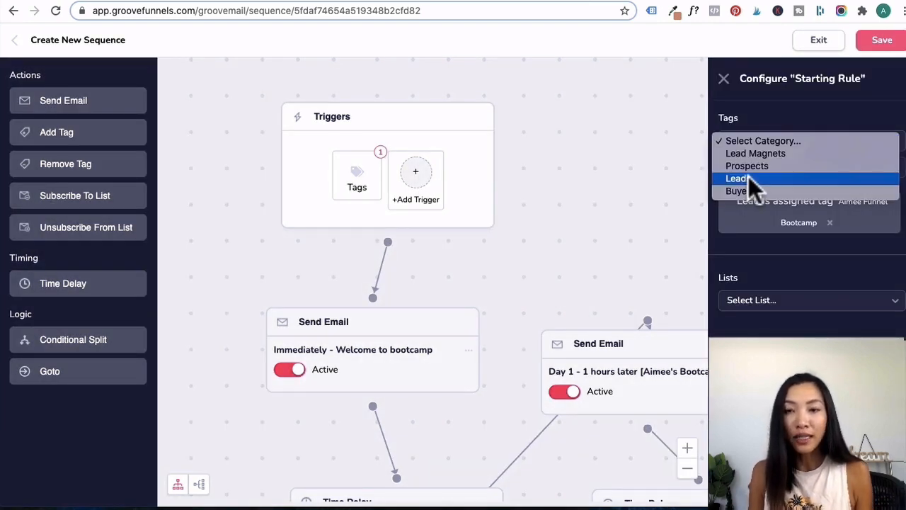
{"action": "left_click", "coordinate": [748, 178]}
{"action": "left_click", "coordinate": [749, 174]}
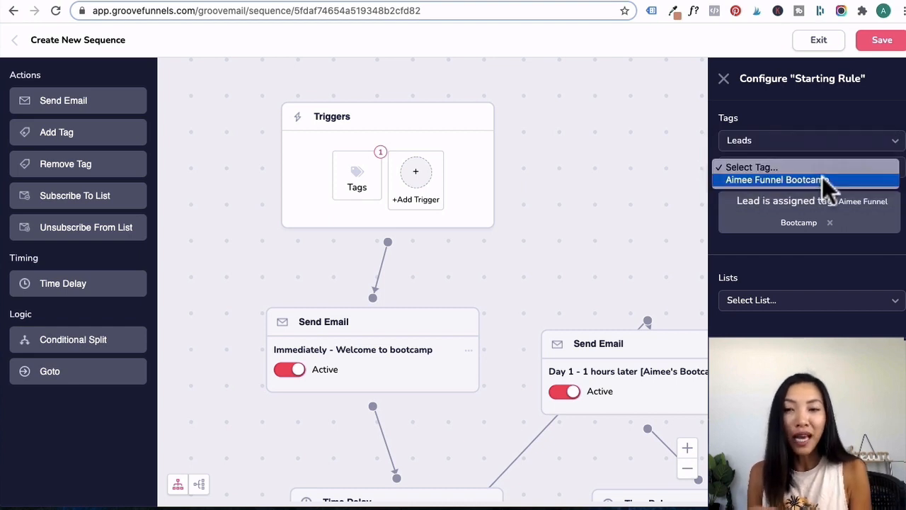
{"action": "left_click", "coordinate": [823, 177]}
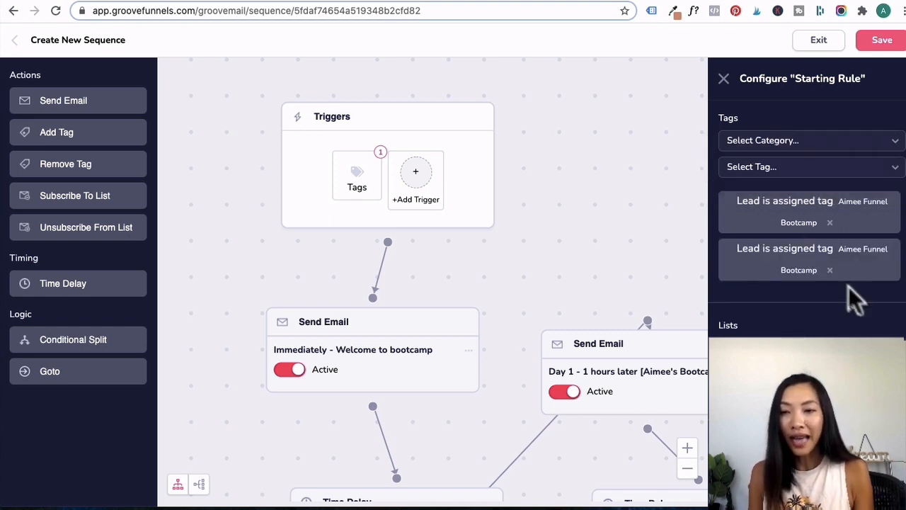
{"action": "left_click", "coordinate": [831, 270]}
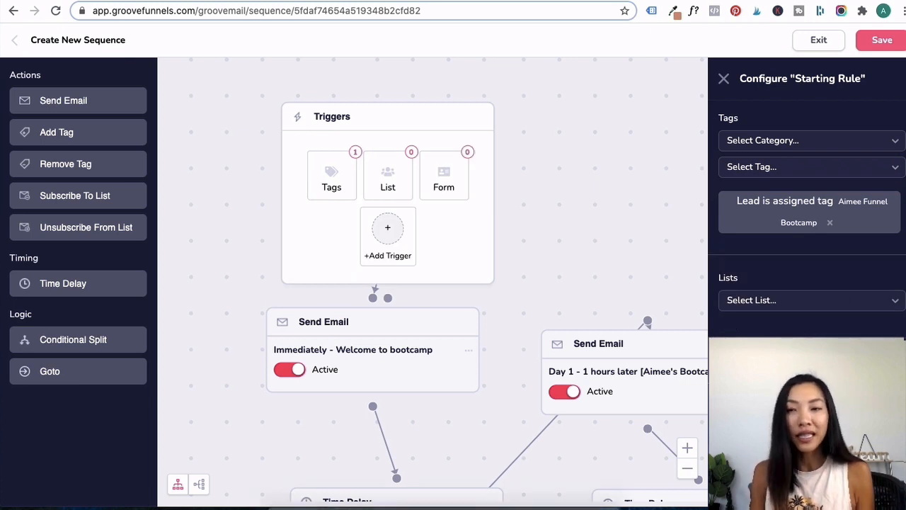
{"action": "left_click", "coordinate": [723, 78]}
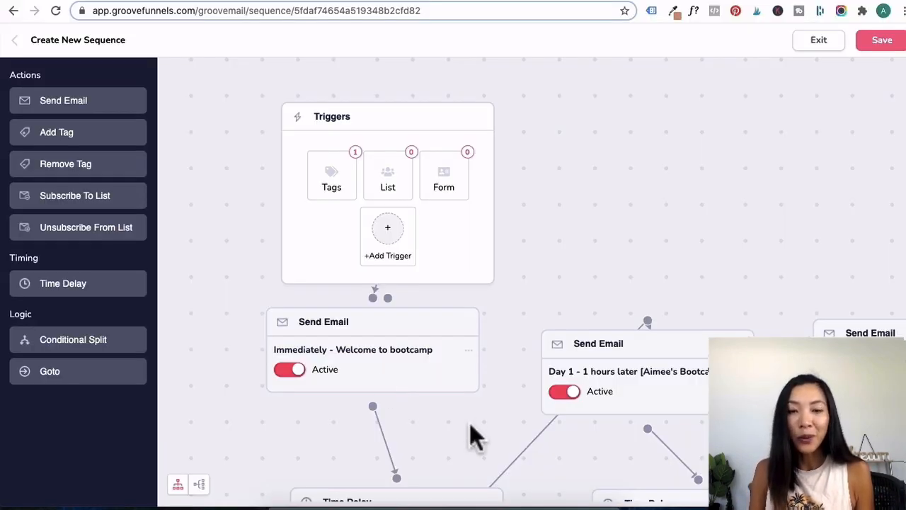
- Examine the settings of the time delay following the Welcome to bootcamp email, and exit the sequence builder
{"action": "scroll", "coordinate": [439, 348], "scroll_direction": "down", "scroll_amount": 4}
{"action": "left_click", "coordinate": [479, 421]}
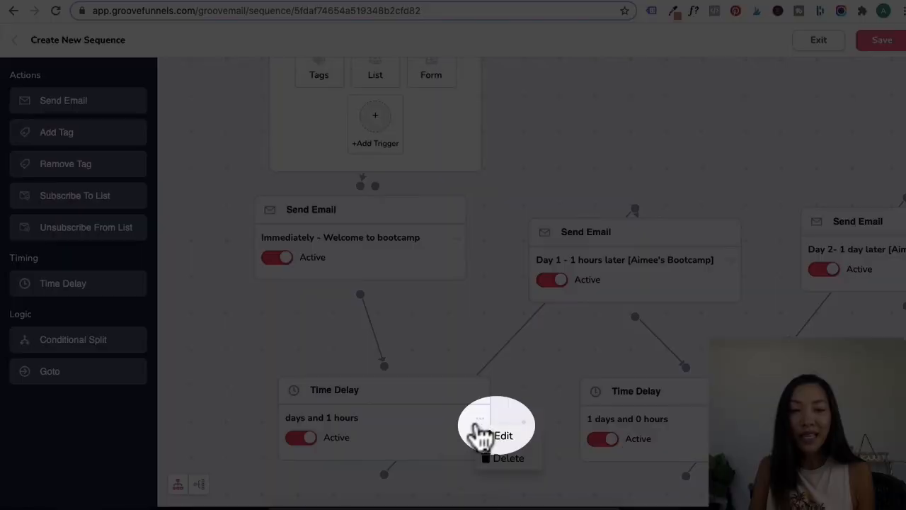
{"action": "left_click", "coordinate": [498, 435]}
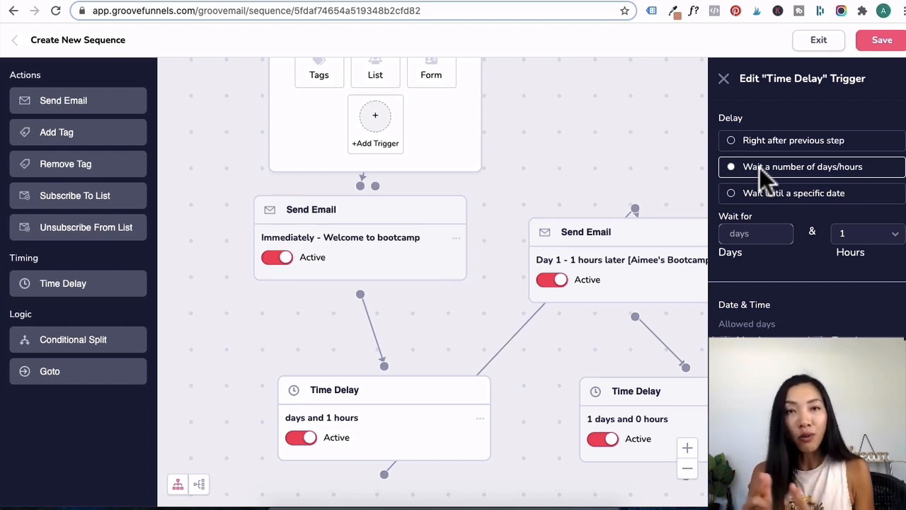
{"action": "left_click", "coordinate": [723, 79]}
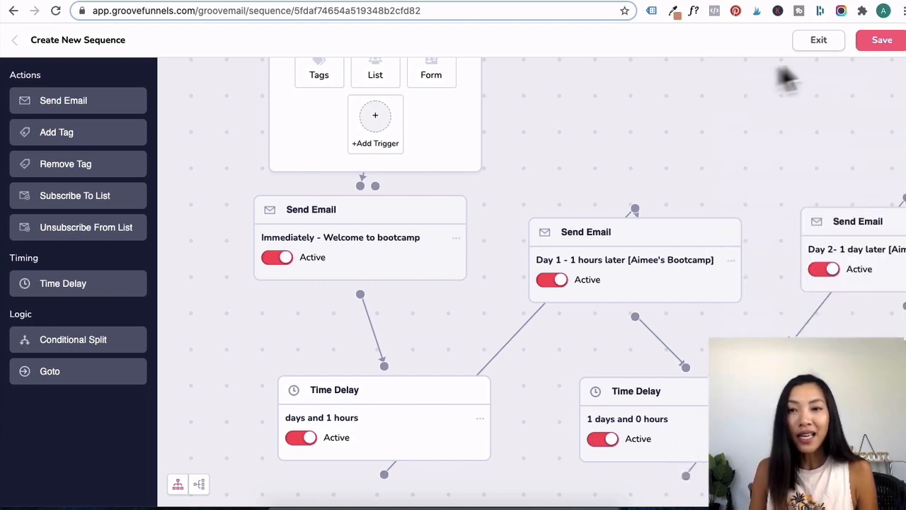
{"action": "left_click", "coordinate": [820, 44]}
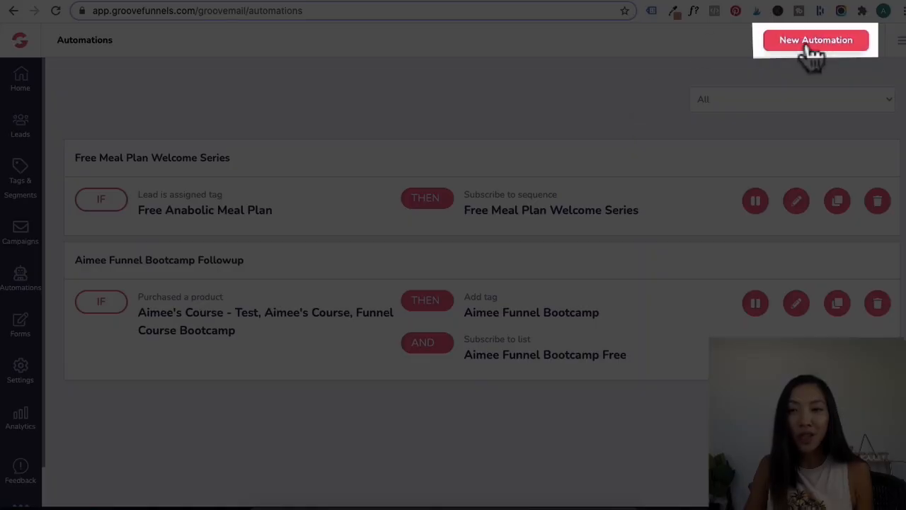
- Start a new automation named Funnel Course Buyer Sequence and choose Purchased a product as its trigger
{"action": "left_click", "coordinate": [811, 42]}
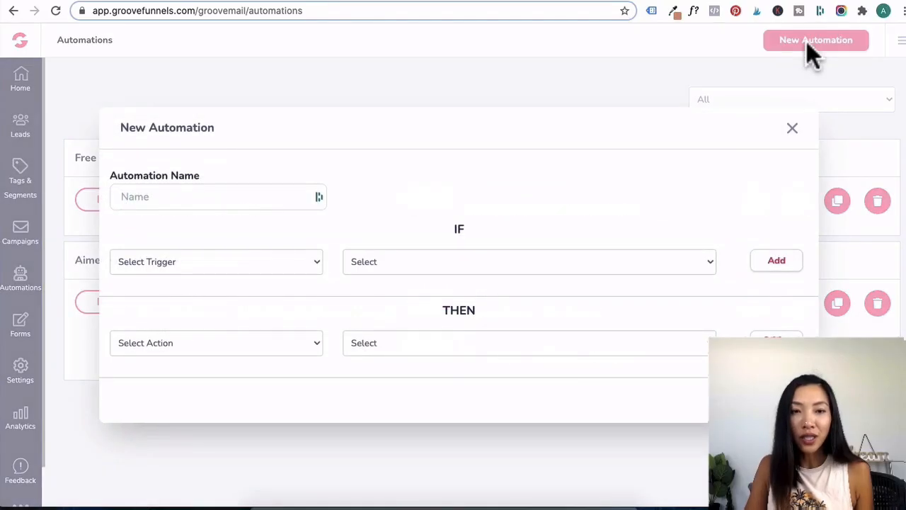
{"action": "type", "text": "Funnel Course Buyer Sequence"}
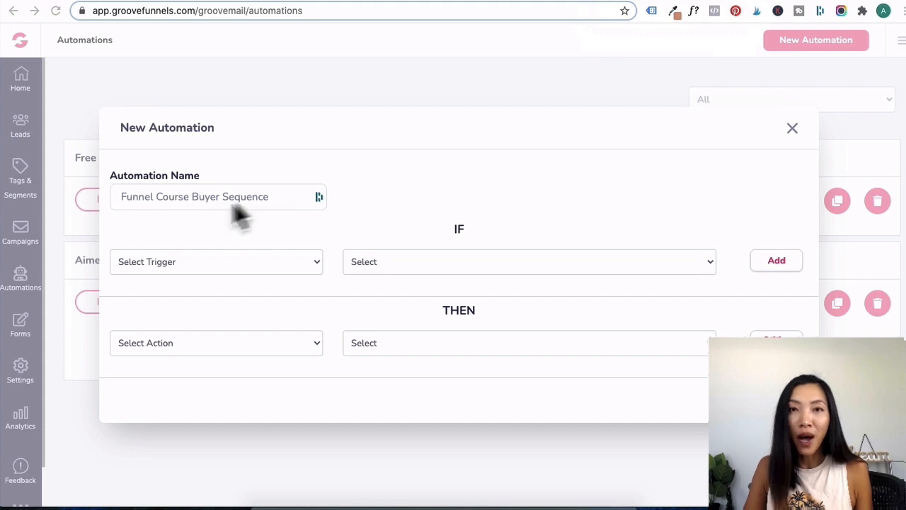
{"action": "left_click", "coordinate": [235, 264]}
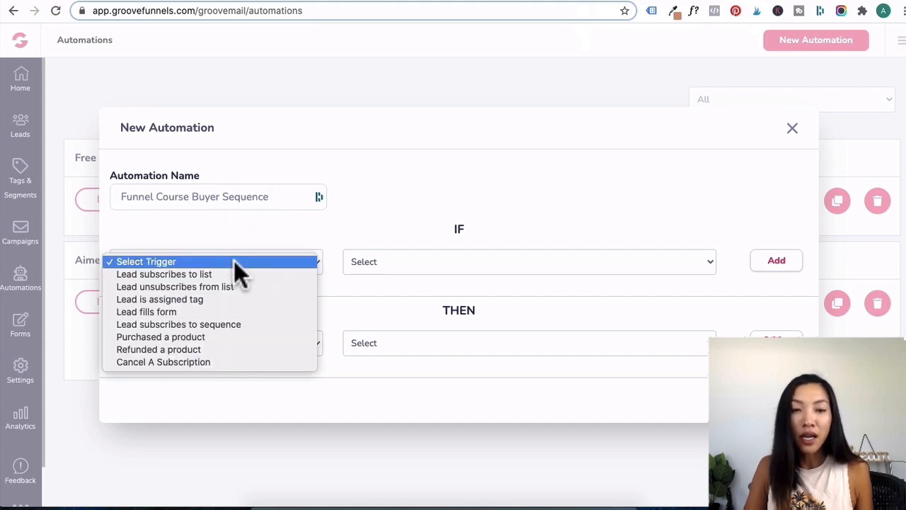
{"action": "left_click", "coordinate": [203, 337]}
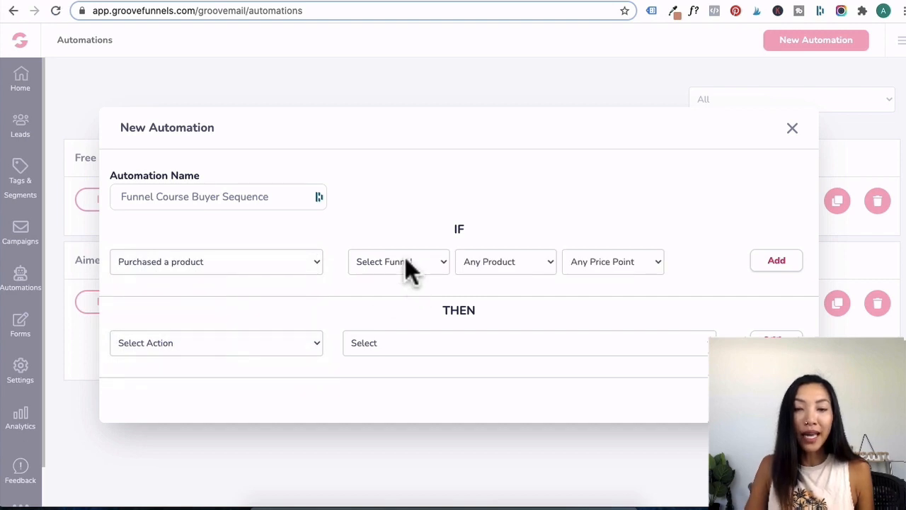
- Add the purchase trigger for the Aimee's Course funnel and product with the Funnel Bootcamp Course price point
{"action": "left_click", "coordinate": [405, 260]}
{"action": "left_click", "coordinate": [406, 274]}
{"action": "left_click", "coordinate": [492, 271]}
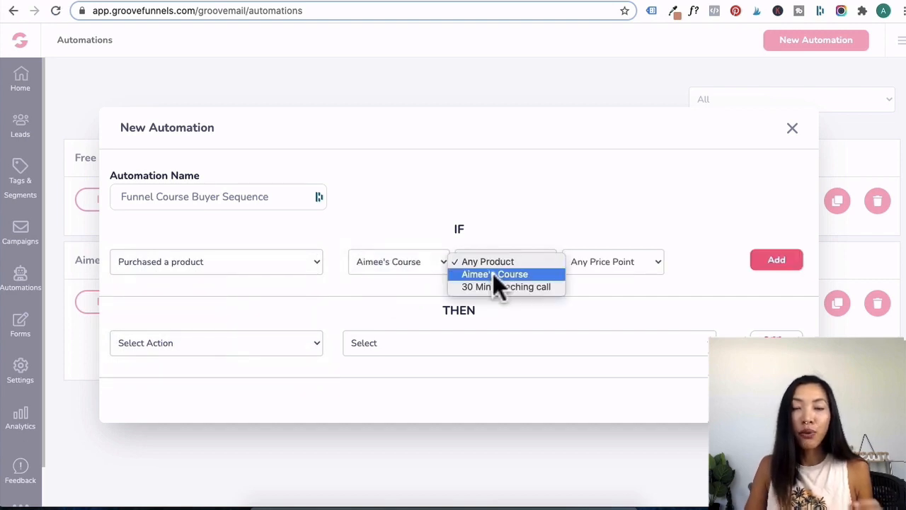
{"action": "left_click", "coordinate": [493, 273]}
{"action": "left_click", "coordinate": [598, 263]}
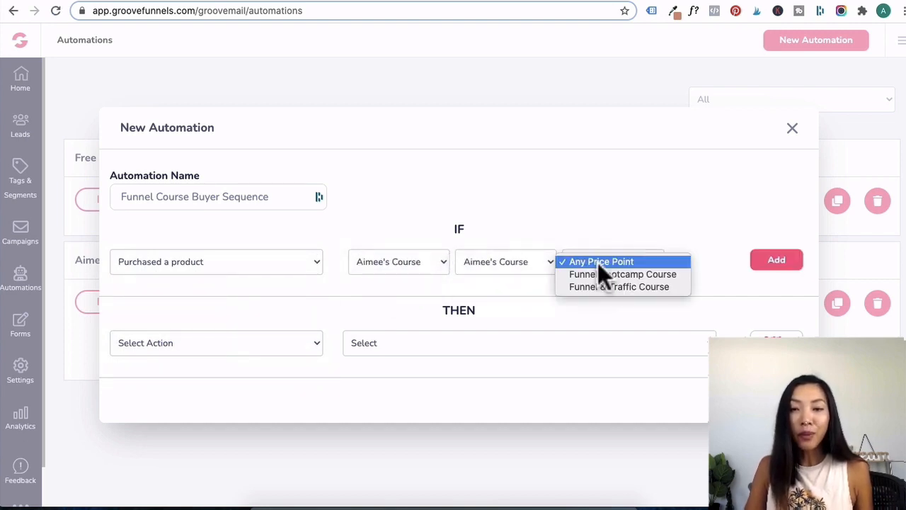
{"action": "left_click", "coordinate": [601, 274]}
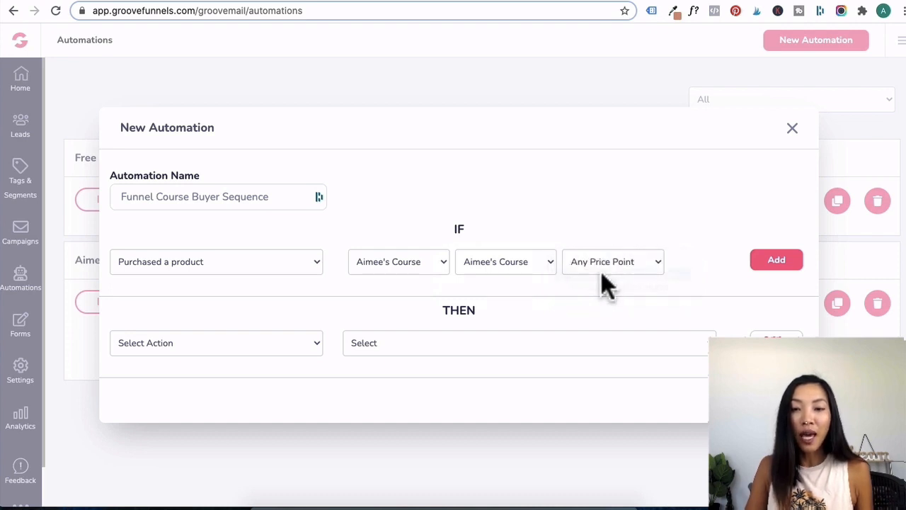
{"action": "left_click", "coordinate": [778, 264]}
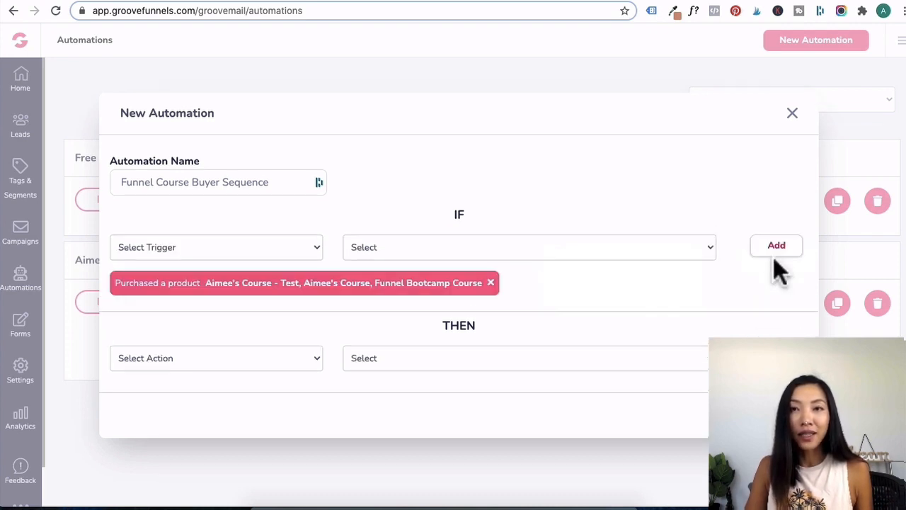
- Add an action to the automation that assigns the Leads tag Aimee Funnel Bootcamp
{"action": "left_click", "coordinate": [212, 358]}
{"action": "left_click", "coordinate": [205, 394]}
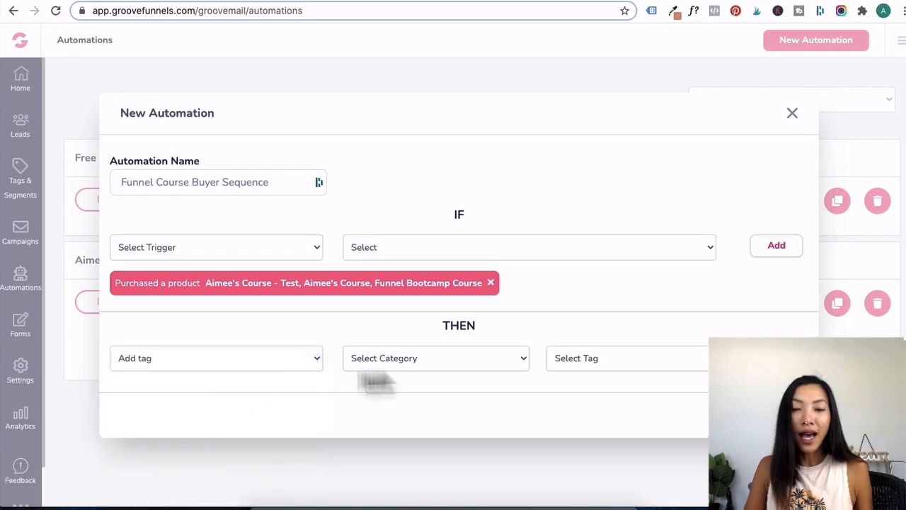
{"action": "left_click", "coordinate": [379, 360]}
{"action": "left_click", "coordinate": [380, 396]}
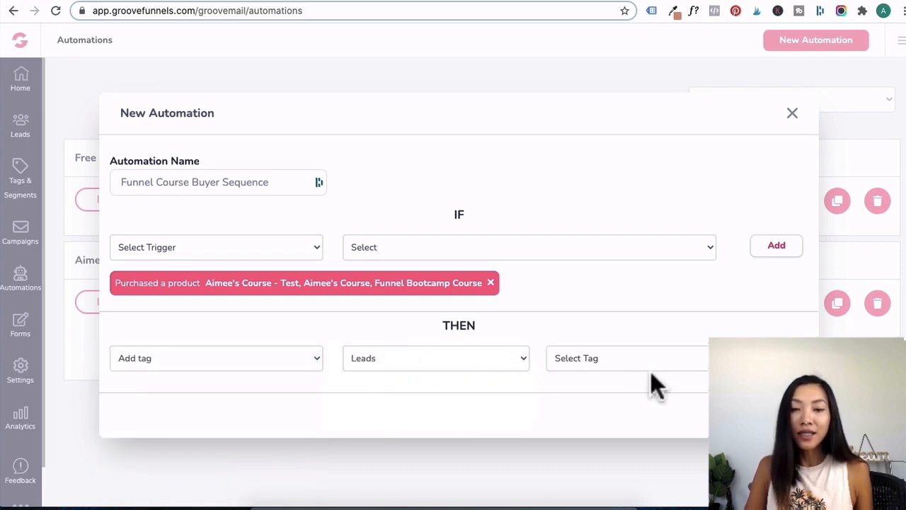
{"action": "left_click", "coordinate": [623, 359]}
{"action": "left_click", "coordinate": [618, 373]}
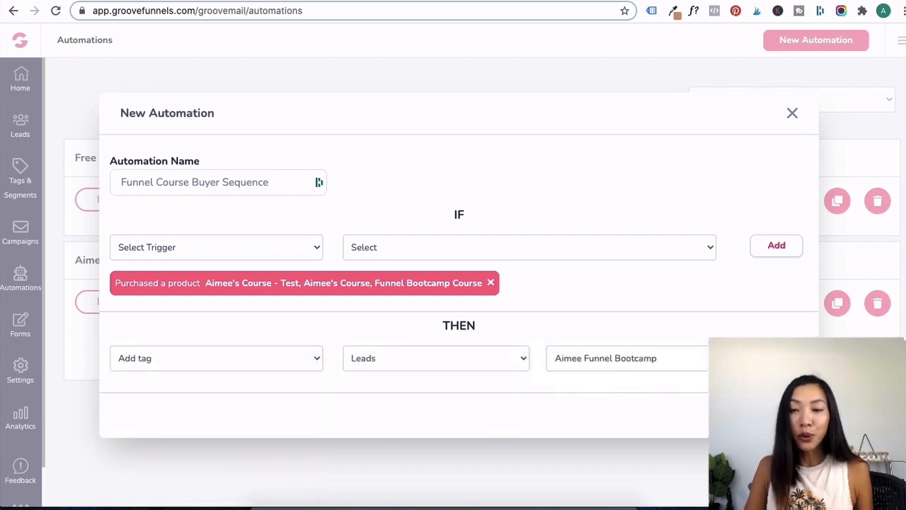
{"action": "left_click", "coordinate": [777, 358]}
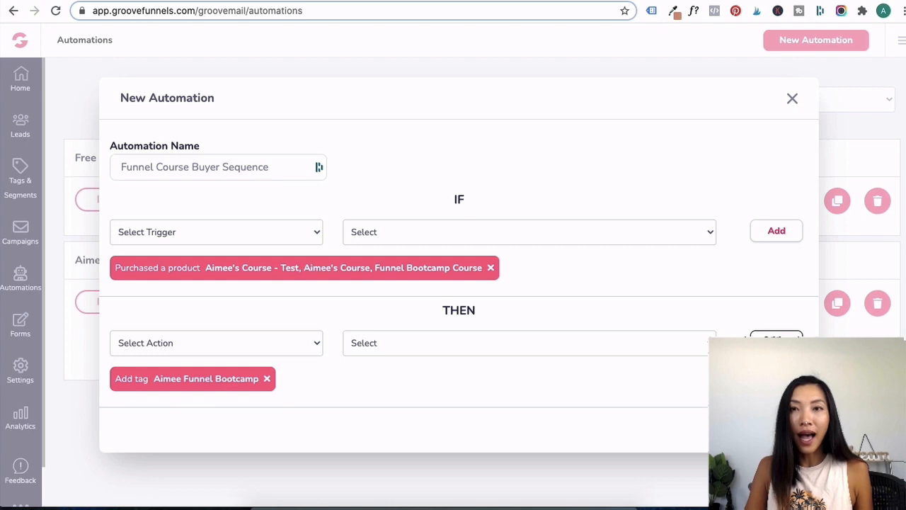
- Add a second action subscribing the buyer to the Aimee Funnel Bootcamp Free list, and save the automation
{"action": "left_click", "coordinate": [276, 343]}
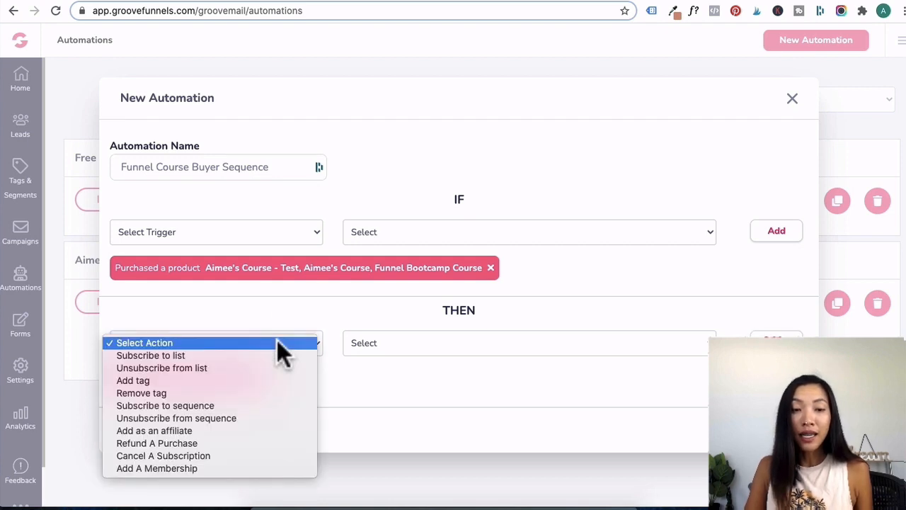
{"action": "left_click", "coordinate": [186, 357]}
{"action": "left_click", "coordinate": [495, 343]}
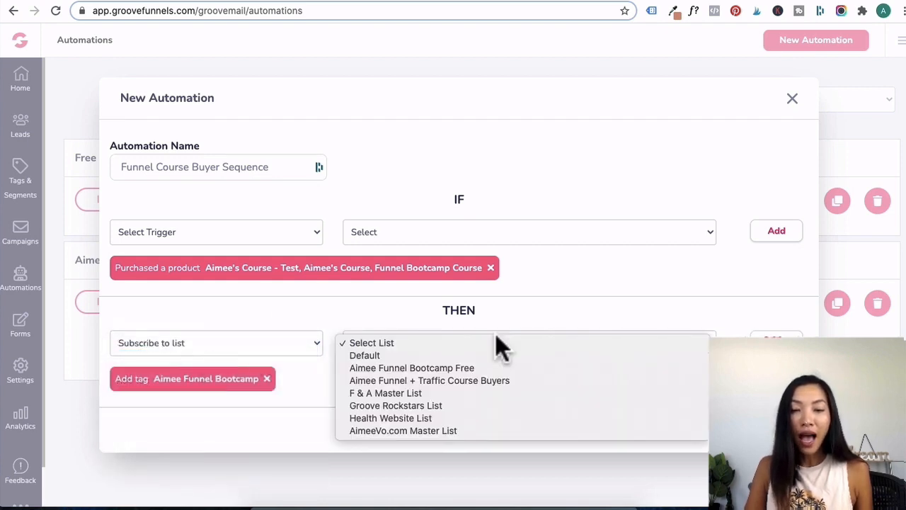
{"action": "left_click", "coordinate": [447, 370]}
{"action": "left_click", "coordinate": [792, 345]}
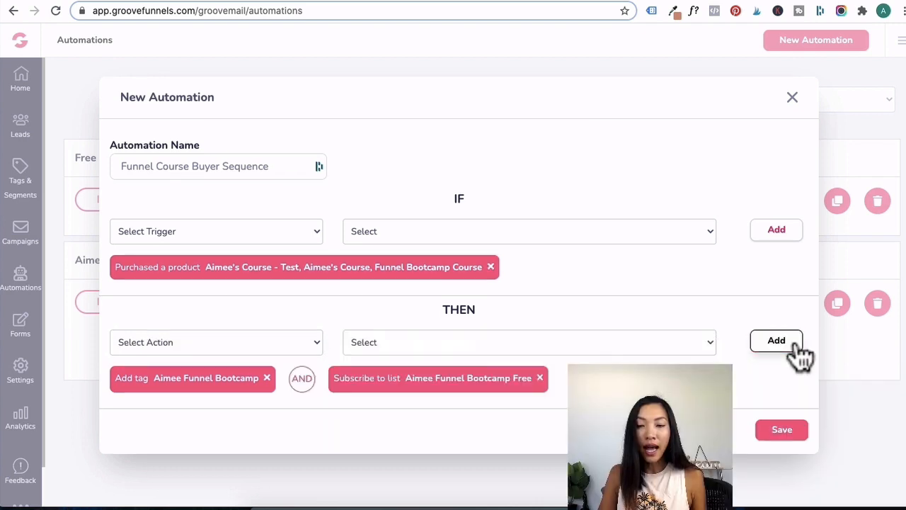
{"action": "left_click", "coordinate": [783, 430]}
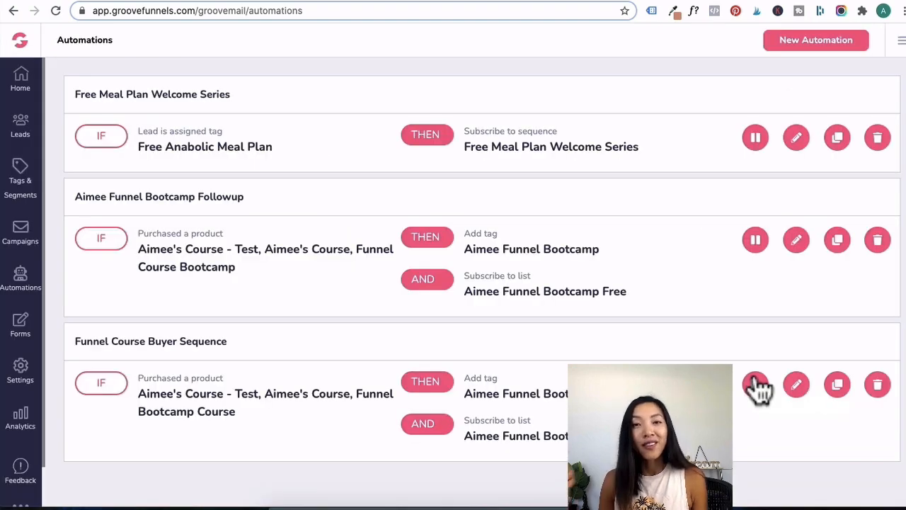
- Pause the Funnel Course Buyer Sequence automation, reopen it for editing, and choose Add A Membership as a further action
{"action": "left_click", "coordinate": [756, 384]}
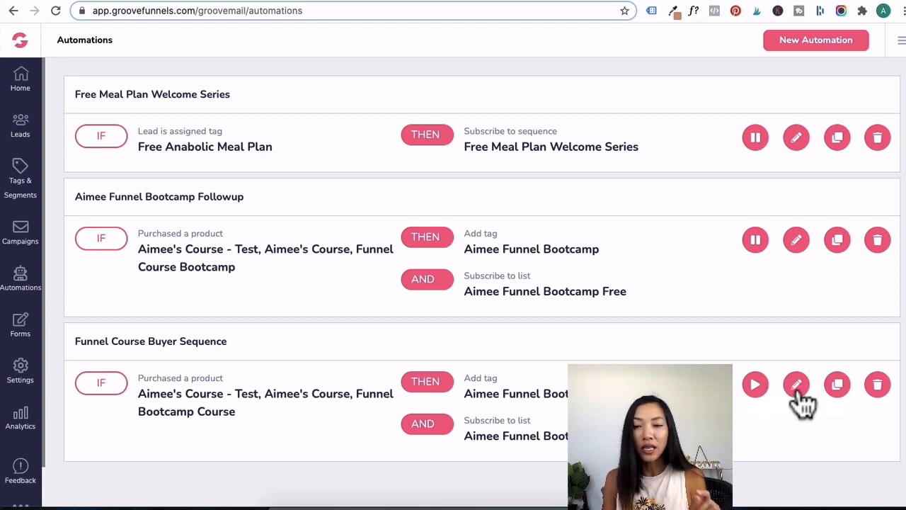
{"action": "left_click", "coordinate": [797, 386]}
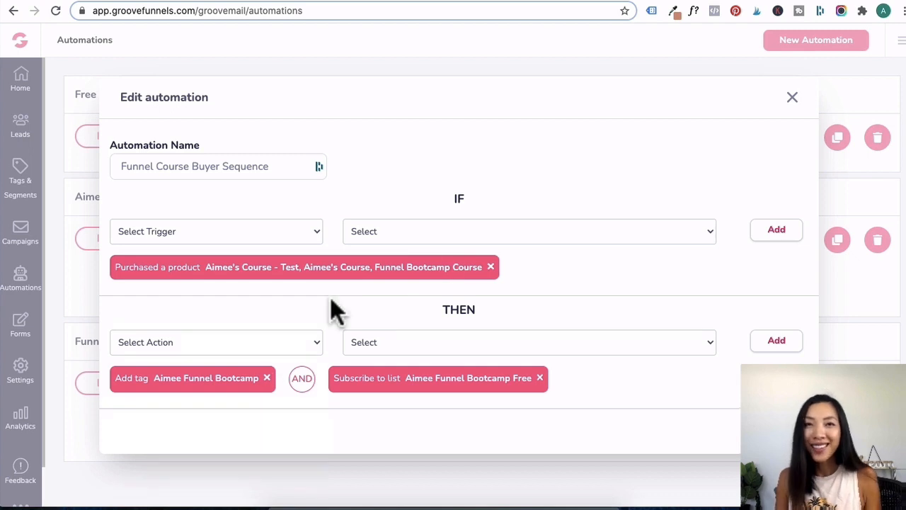
{"action": "left_click", "coordinate": [260, 344]}
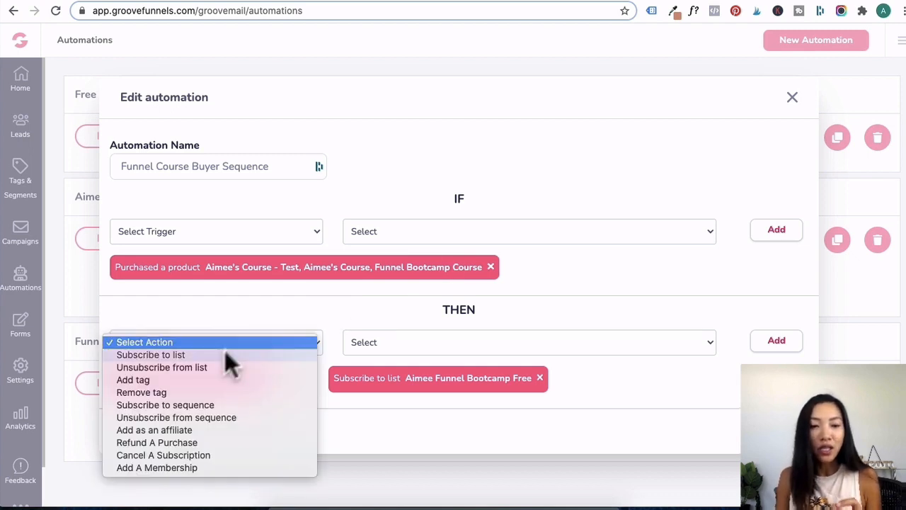
{"action": "left_click", "coordinate": [138, 467]}
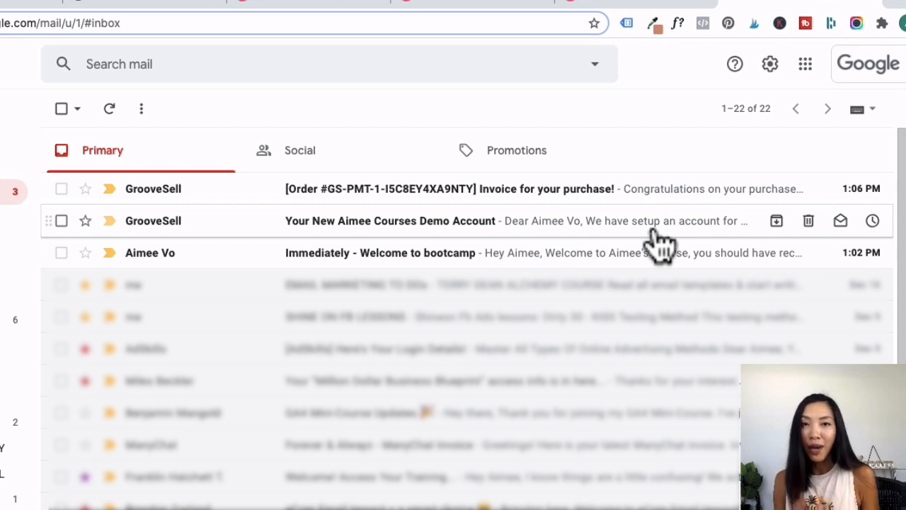
- In the Gmail inbox, check the Welcome to bootcamp email and the Your New Aimee Courses Demo Account email
{"action": "left_click", "coordinate": [301, 262]}
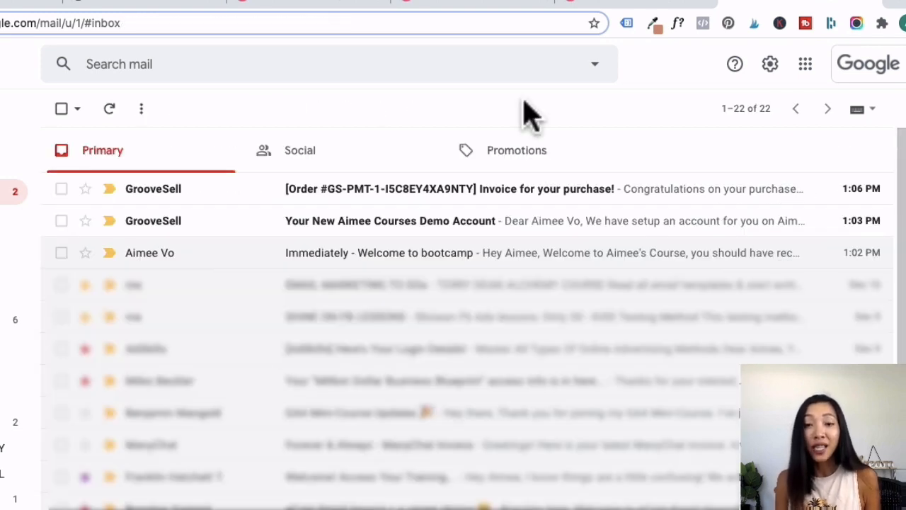
{"action": "left_click", "coordinate": [457, 237]}
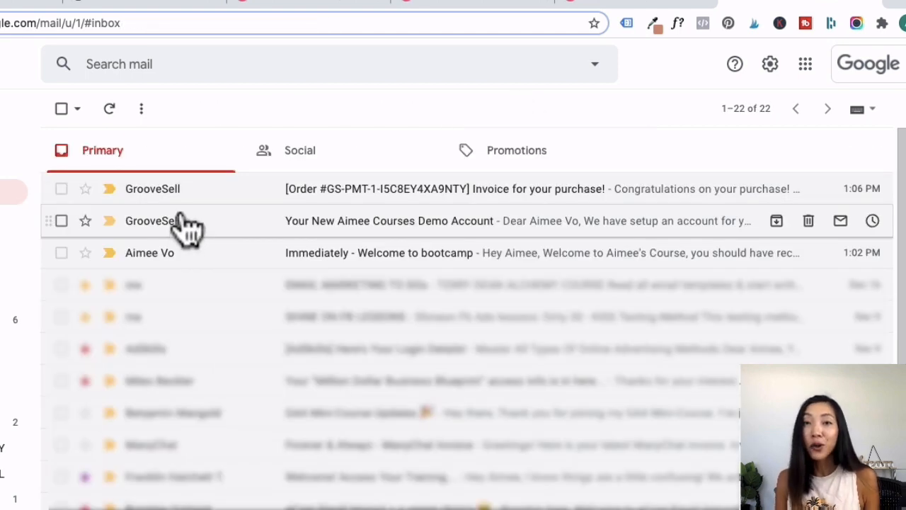